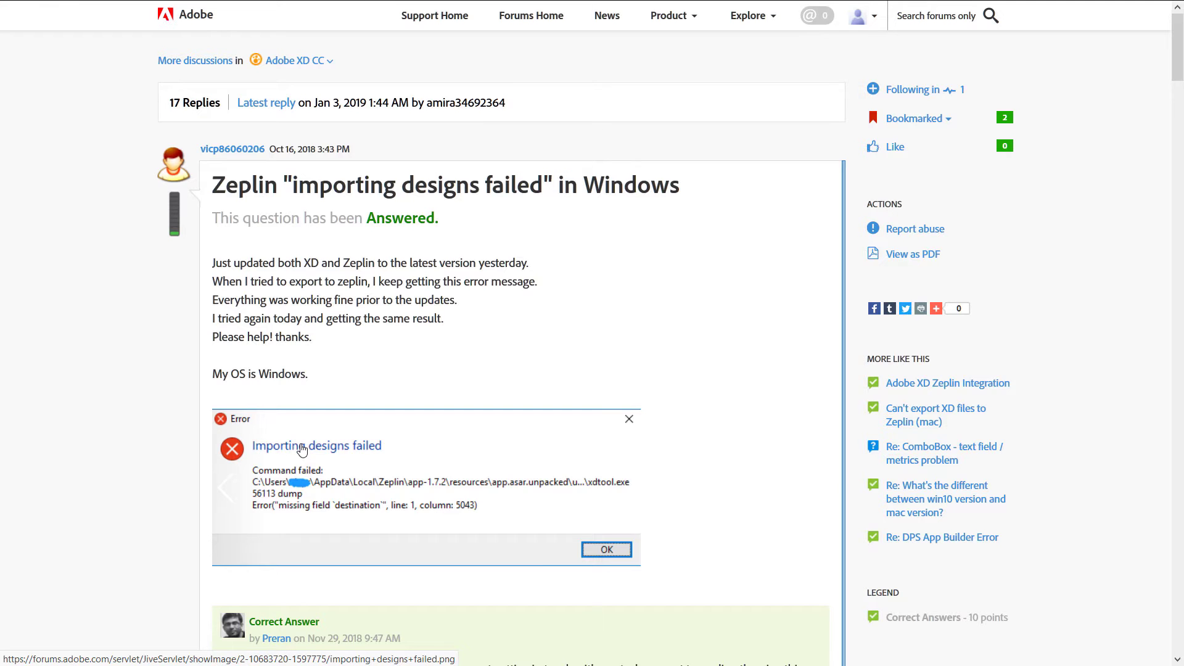
scroll(185, 449, down, 3)
scroll(112, 453, down, 3)
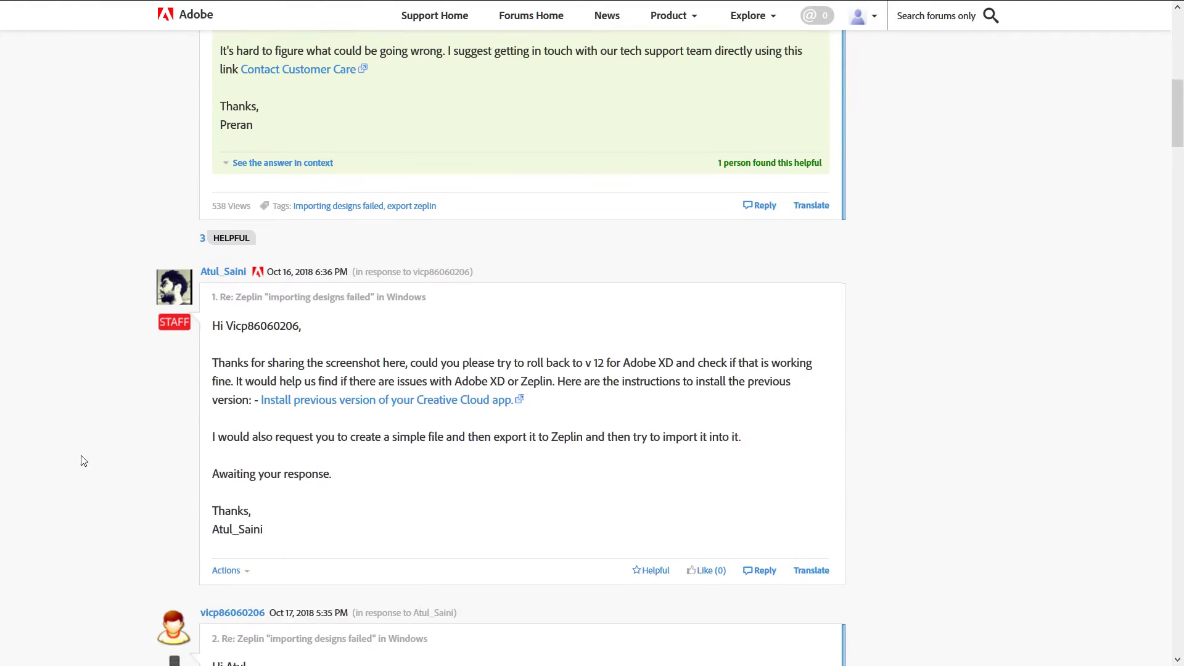
scroll(216, 522, up, 3)
scroll(217, 518, up, 2)
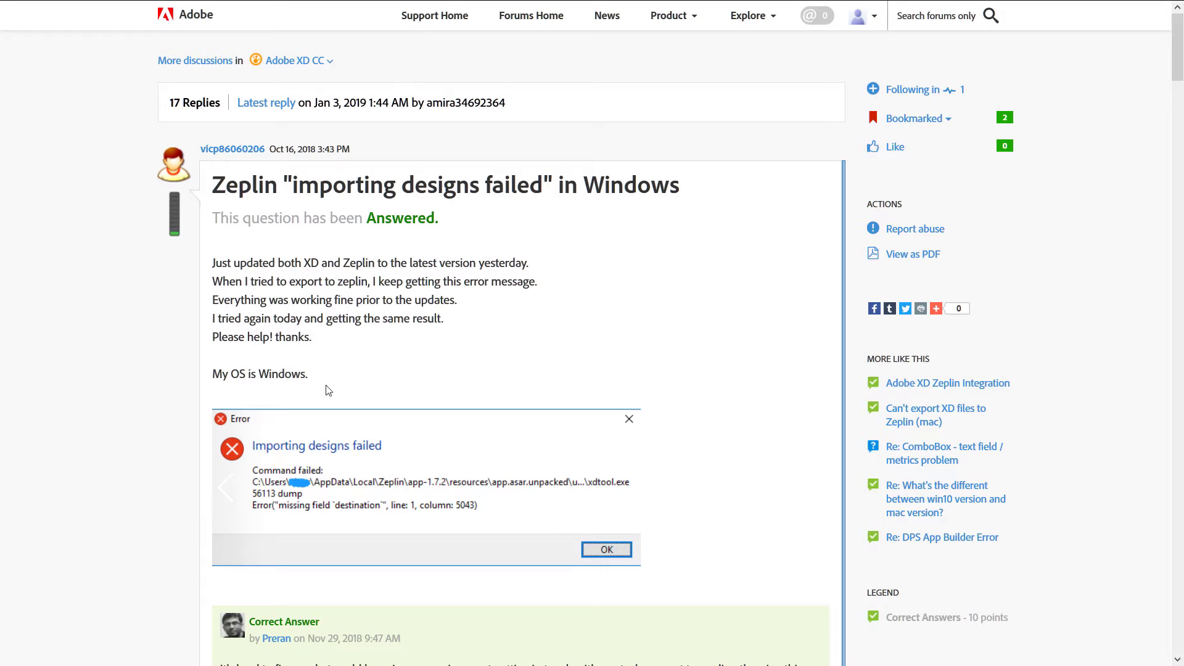
scroll(567, 427, down, 3)
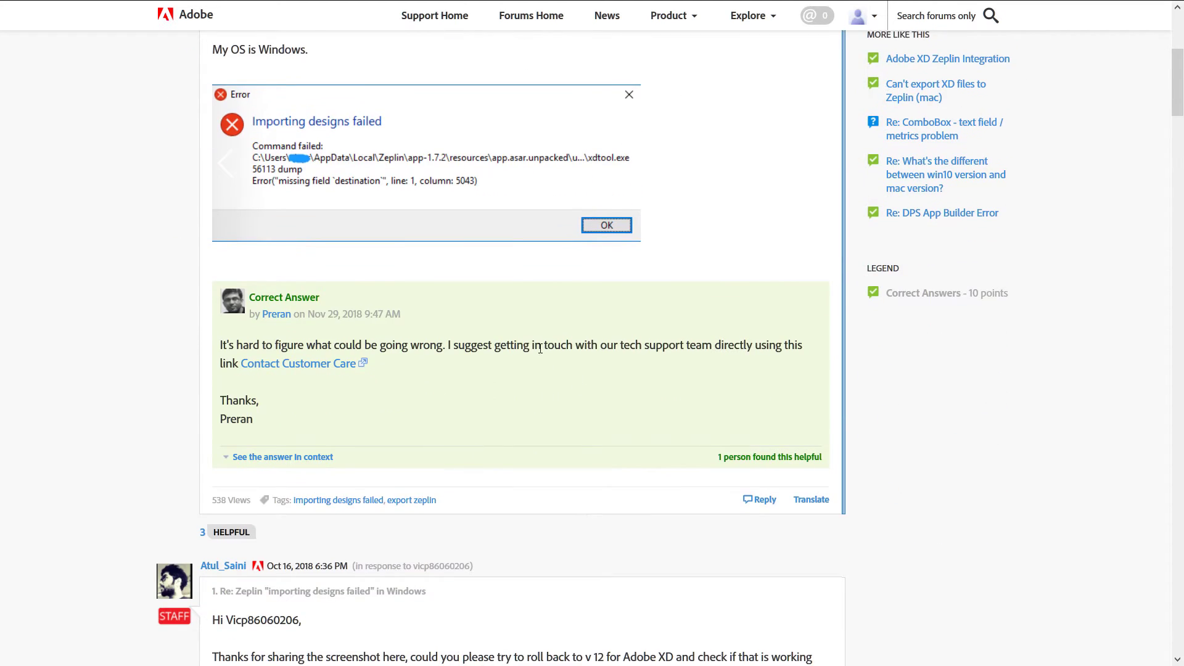
- Highlight the answer's suggestion to contact support, then clear the highlight
drag(531, 344, 755, 346)
click(720, 387)
scroll(677, 383, up, 3)
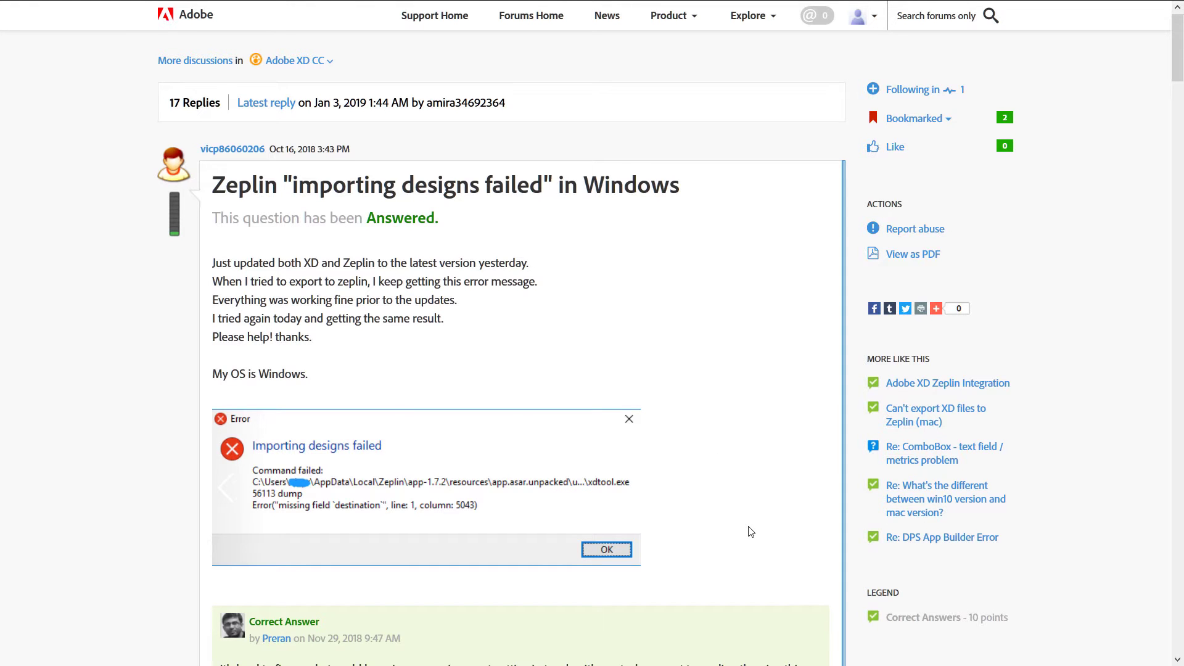
scroll(749, 532, down, 3)
scroll(746, 531, up, 3)
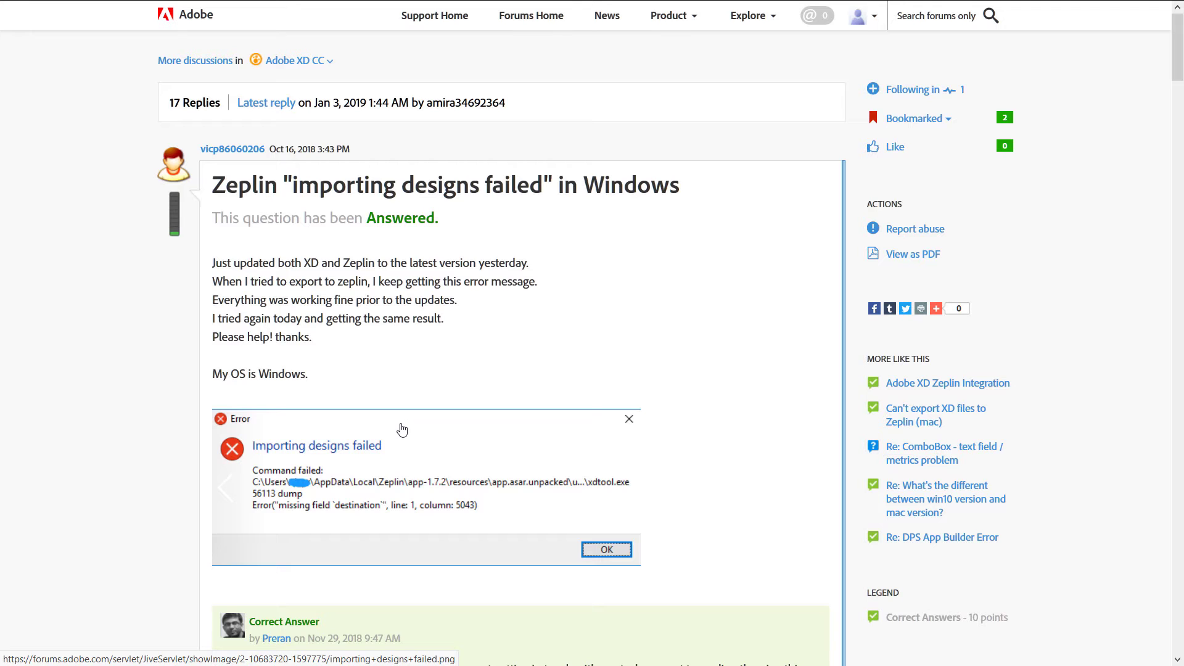
- Exit full-screen and launch 'Edit the system environment variables' from Start search
key(F11)
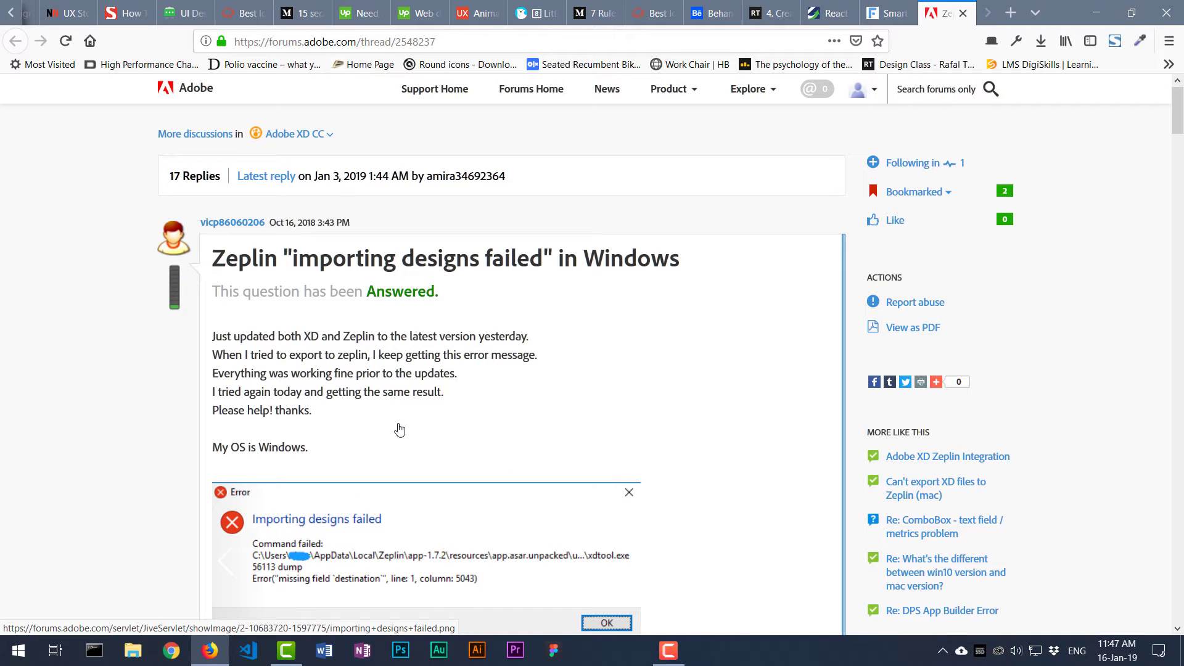
click(18, 655)
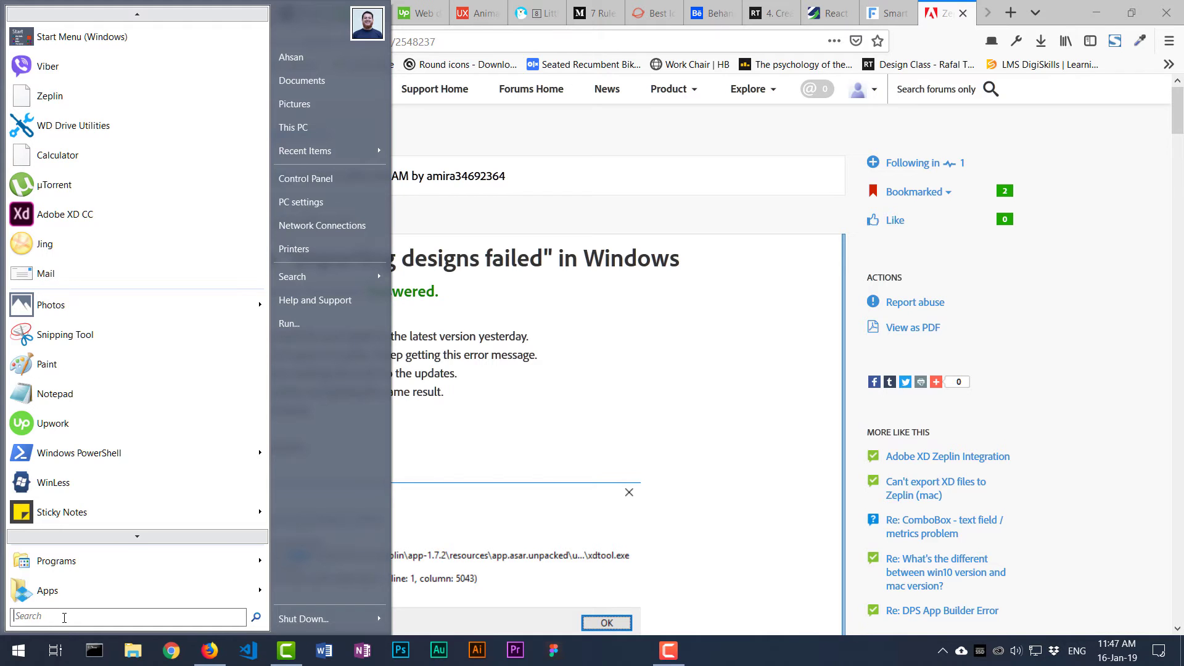
text(envir)
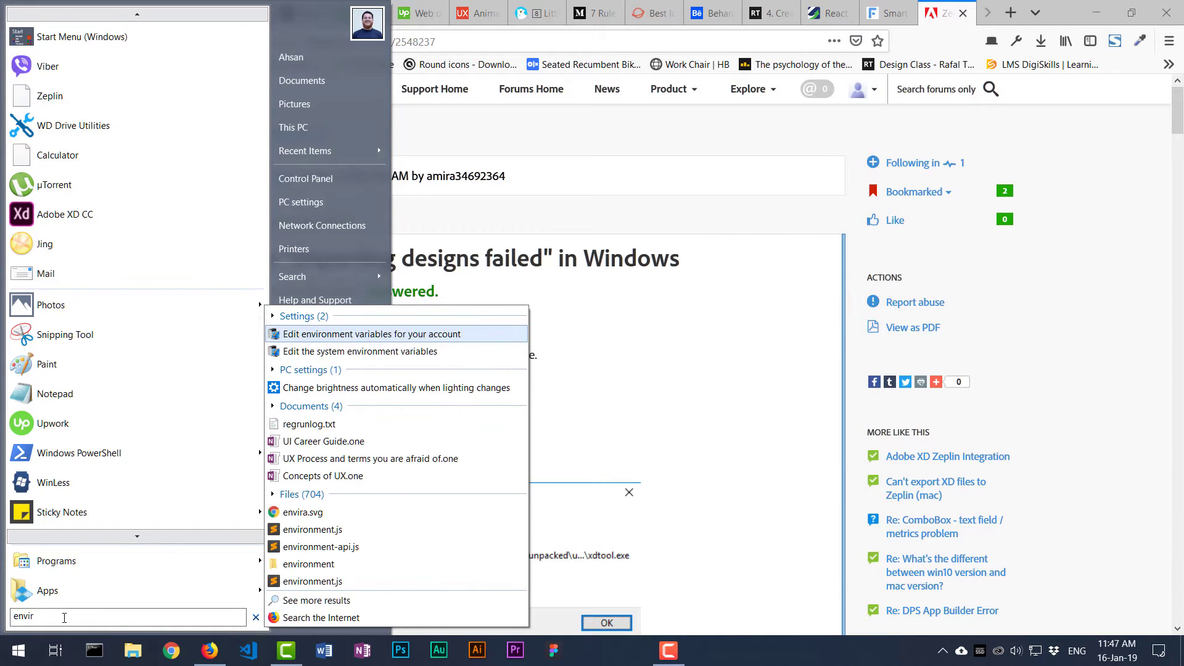
click(309, 351)
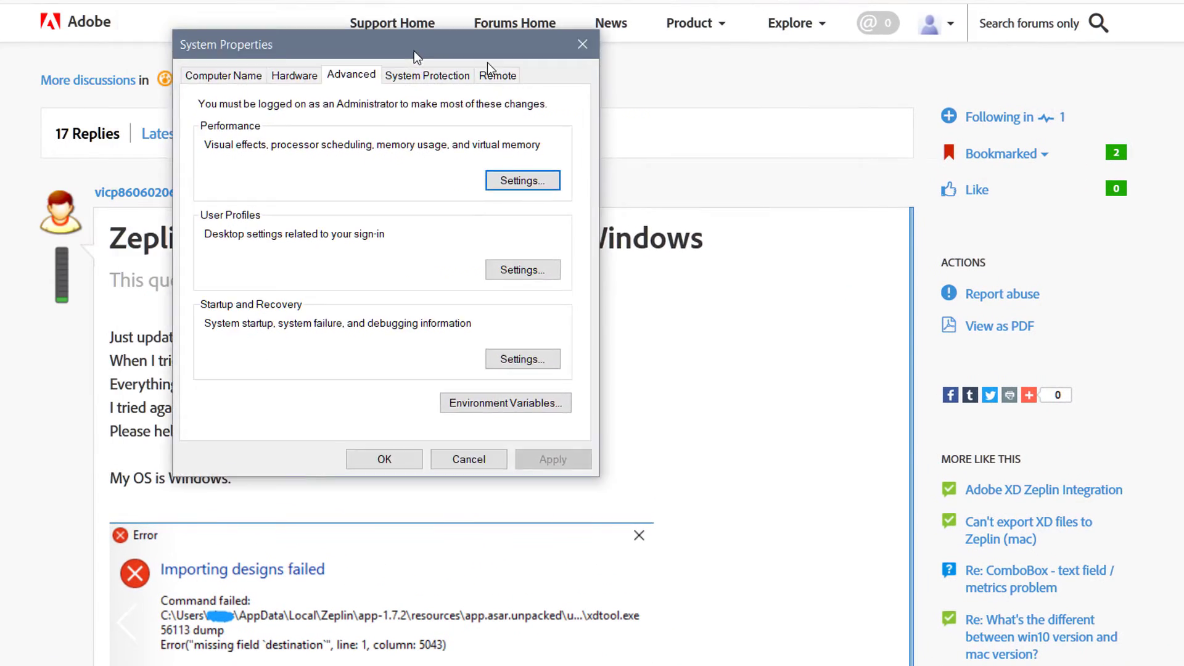
- Reposition System Properties, then open Environment Variables and edit the system Path variable
drag(413, 51, 665, 96)
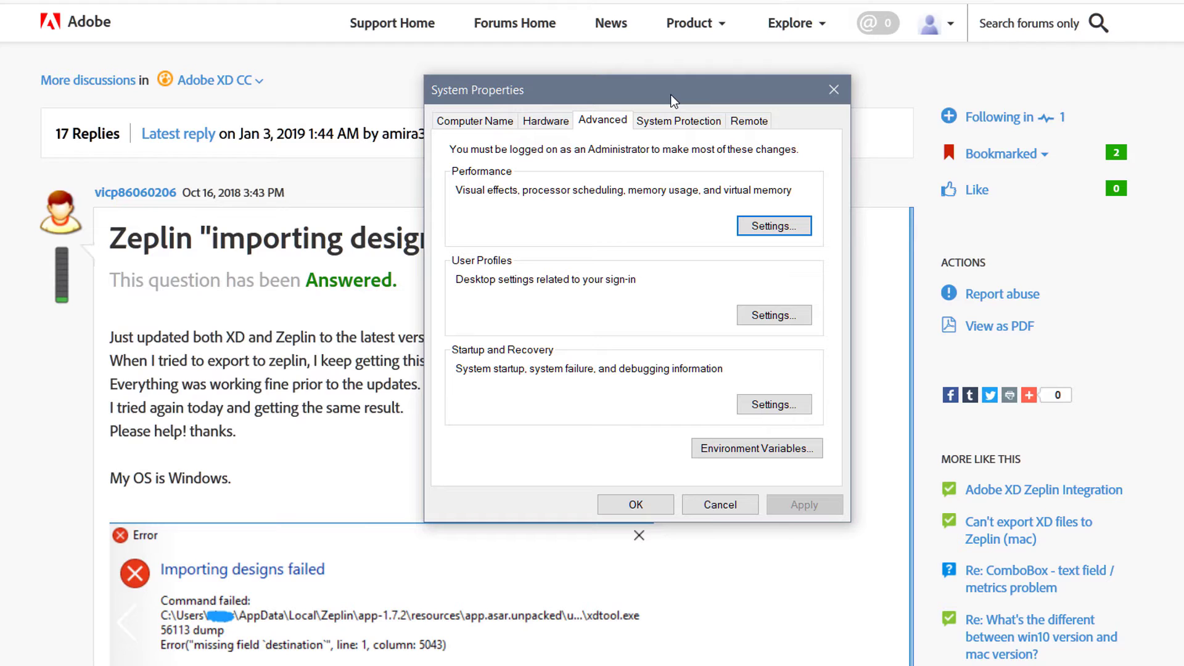
click(725, 446)
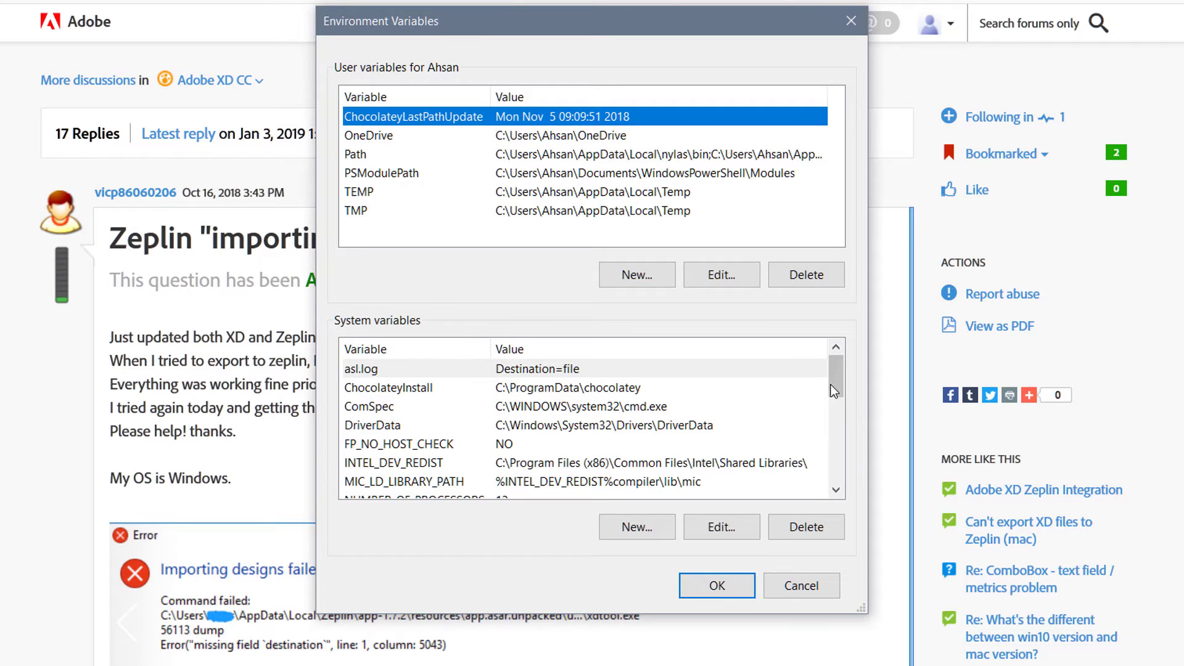
drag(837, 387, 837, 428)
click(611, 407)
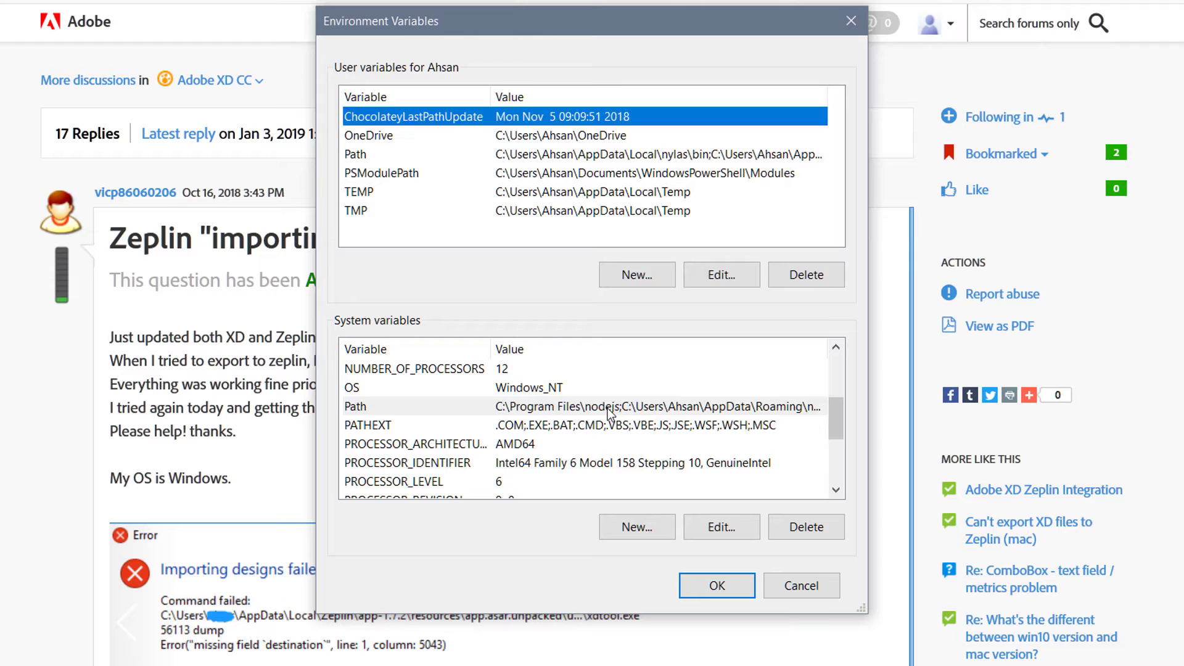
click(722, 524)
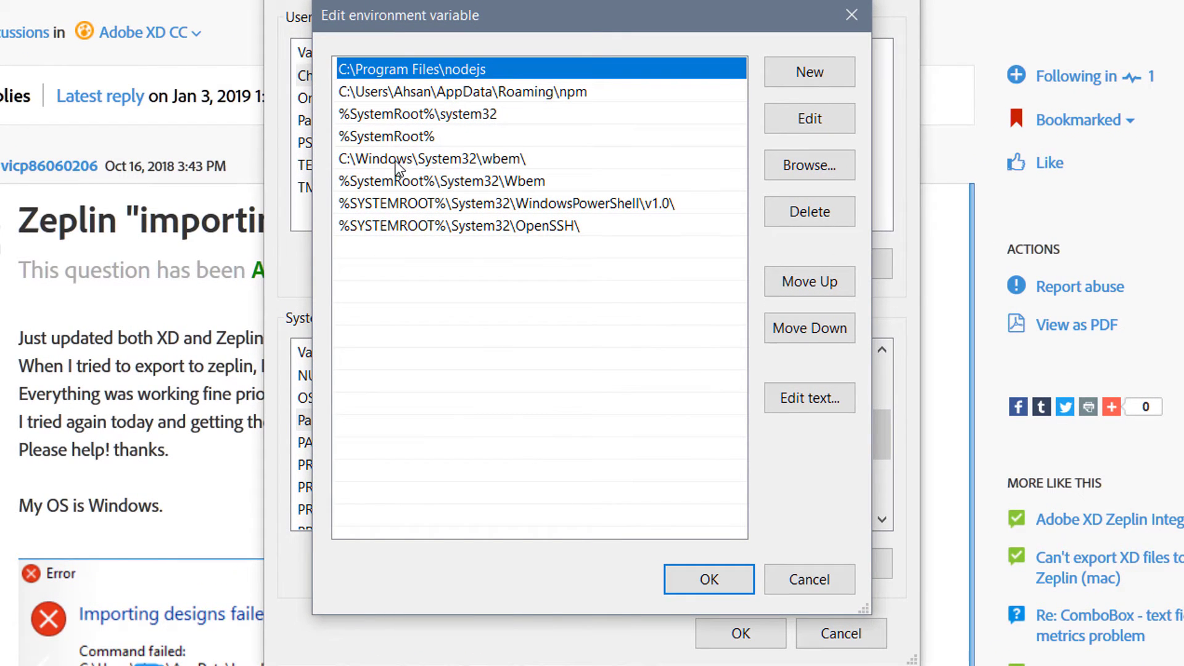
- Edit the C:\Windows\System32\wbem\ Path entry and confirm the Path list
click(422, 159)
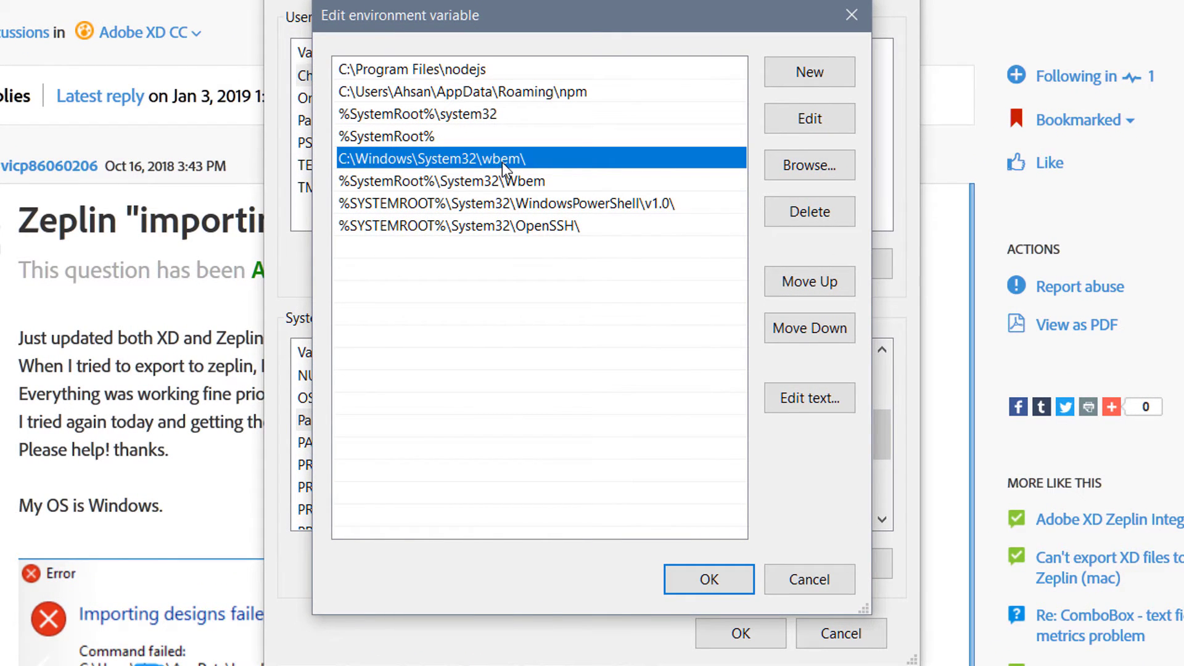
click(460, 184)
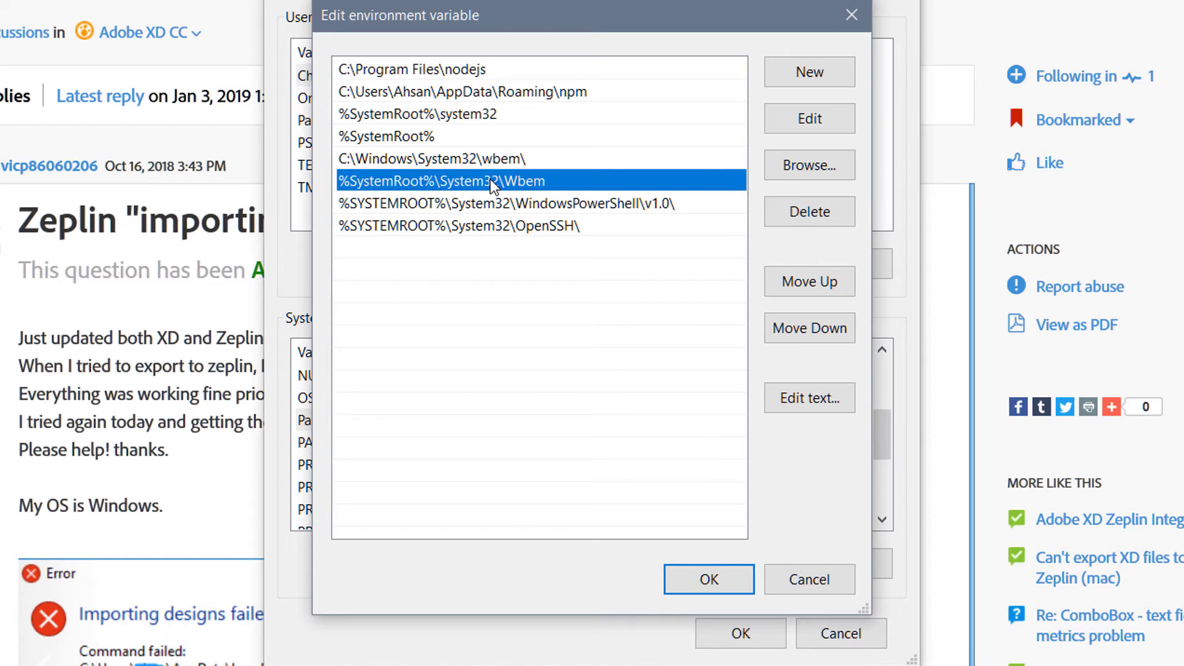
click(486, 164)
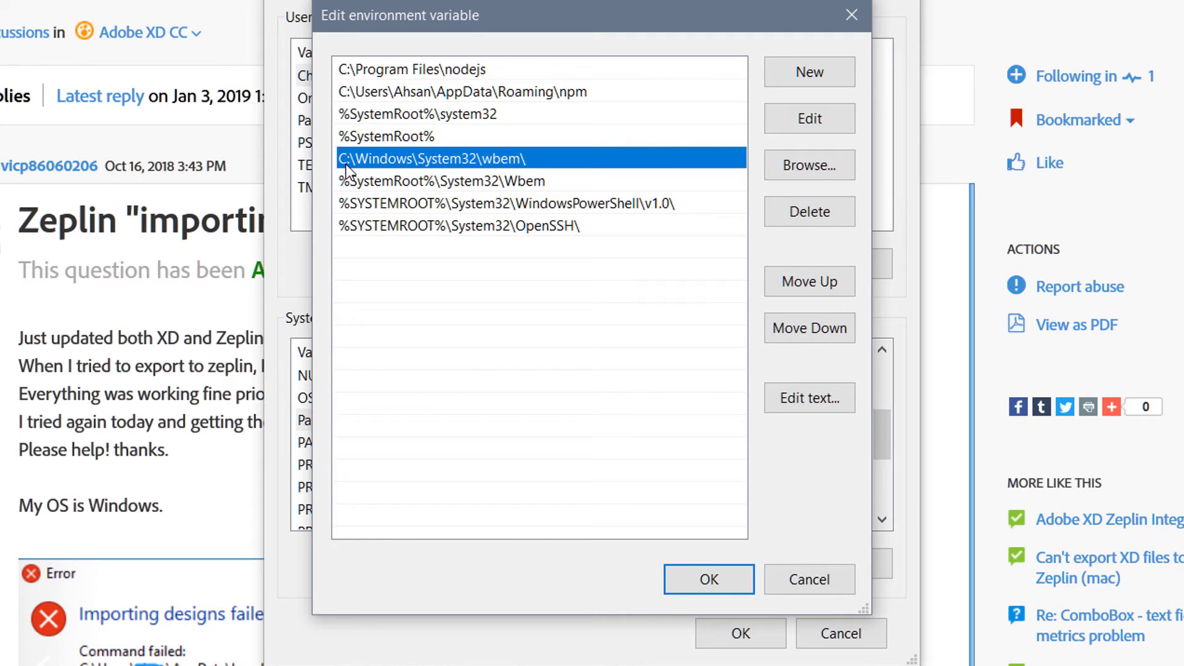
click(818, 124)
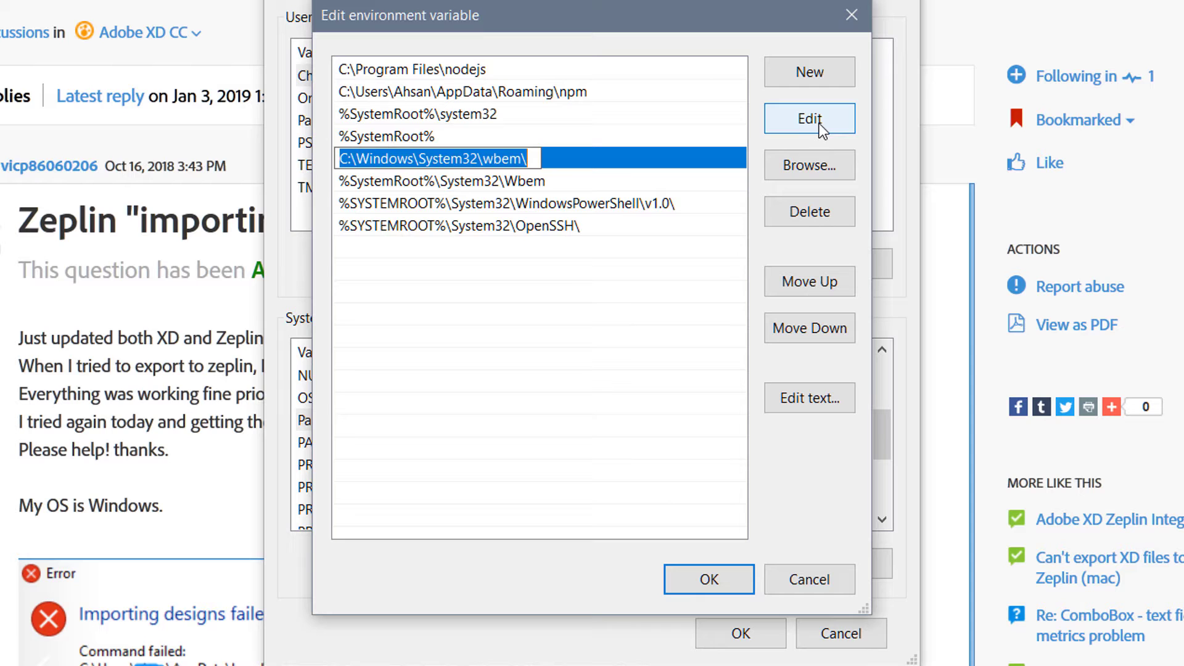
click(531, 157)
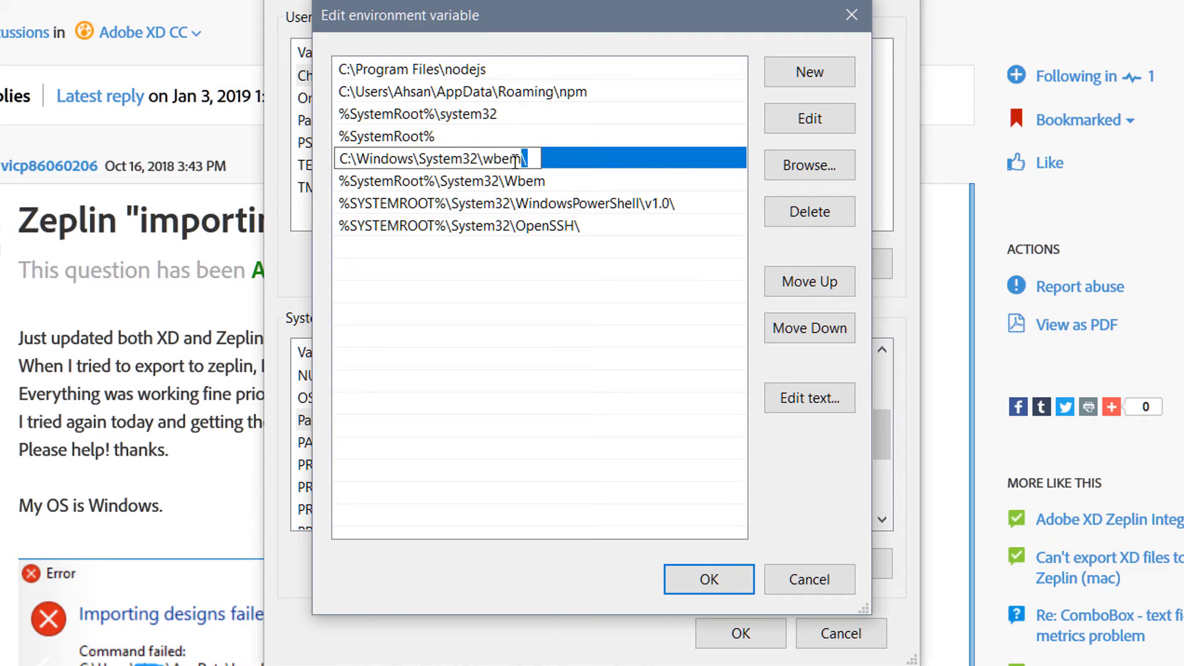
drag(526, 158, 316, 164)
click(481, 184)
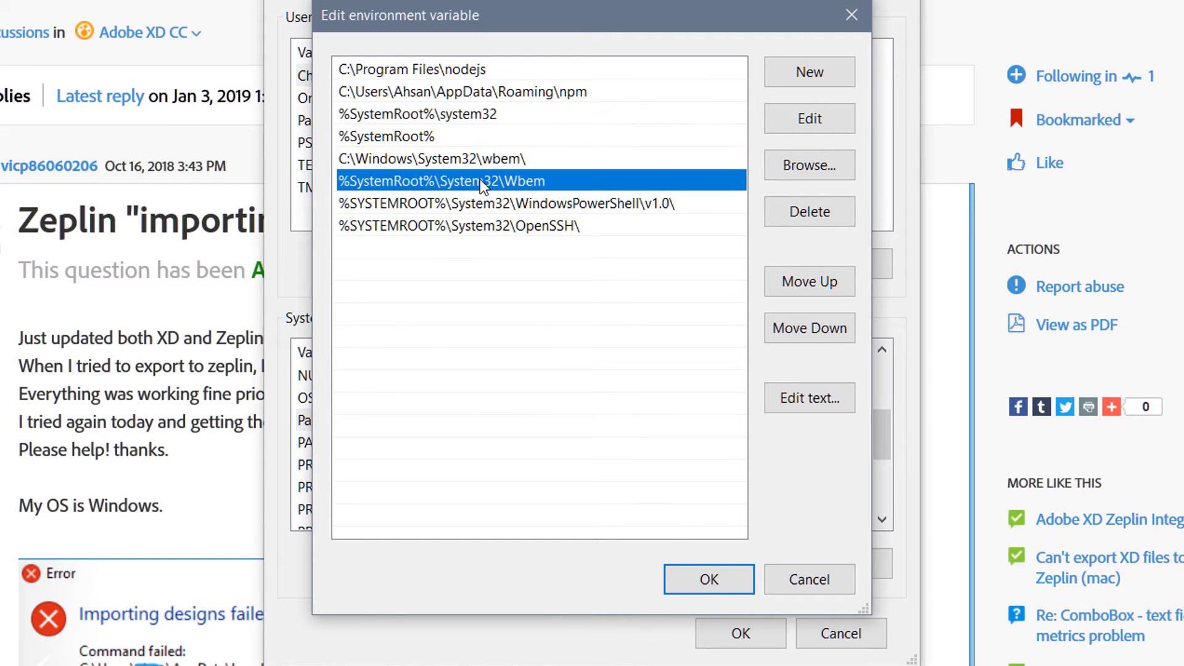
click(708, 580)
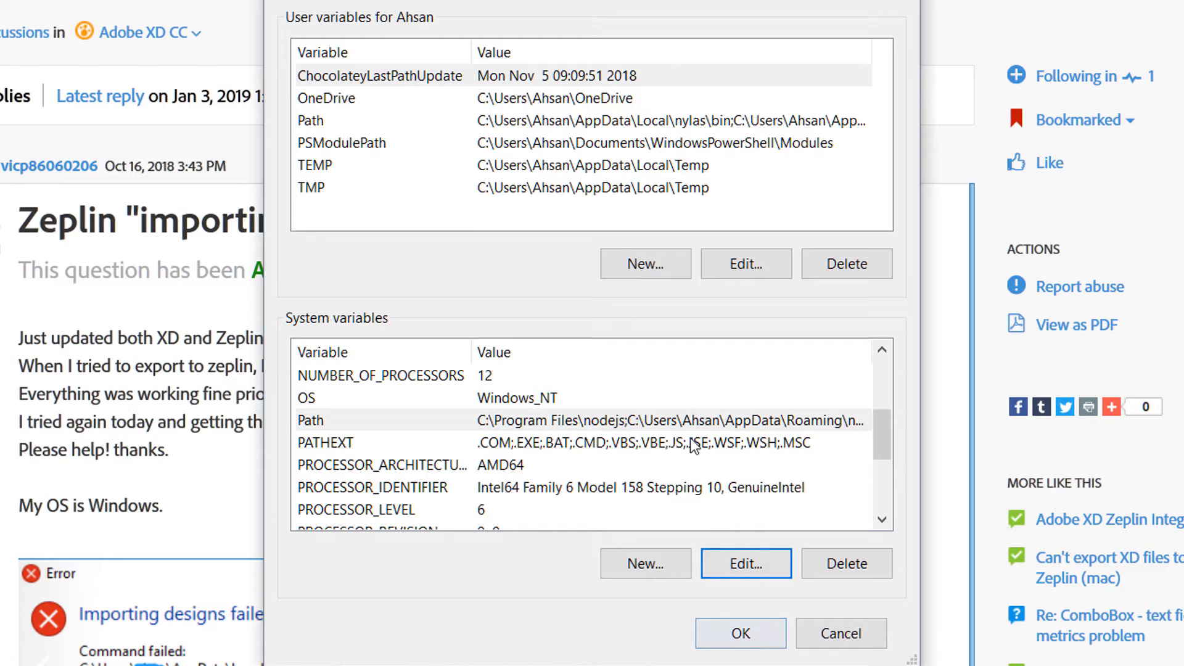
- Reopen the system Path list, verify the C:\Windows\System32\wbem\ entry, and close both dialogs
click(689, 422)
click(748, 569)
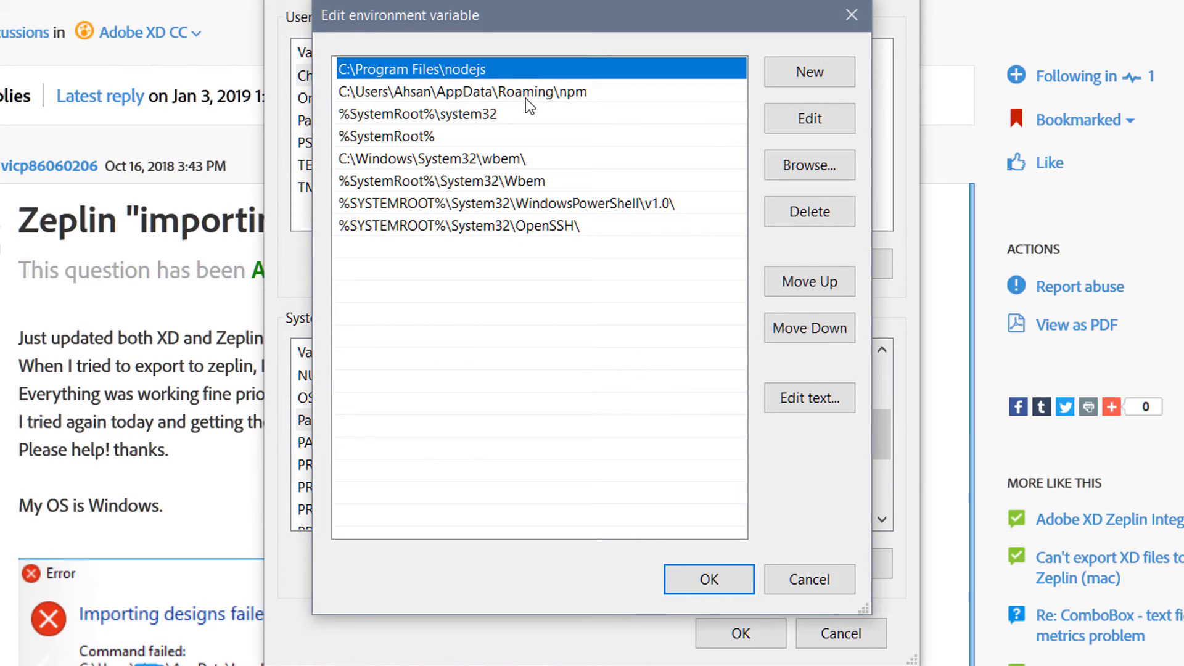
click(374, 90)
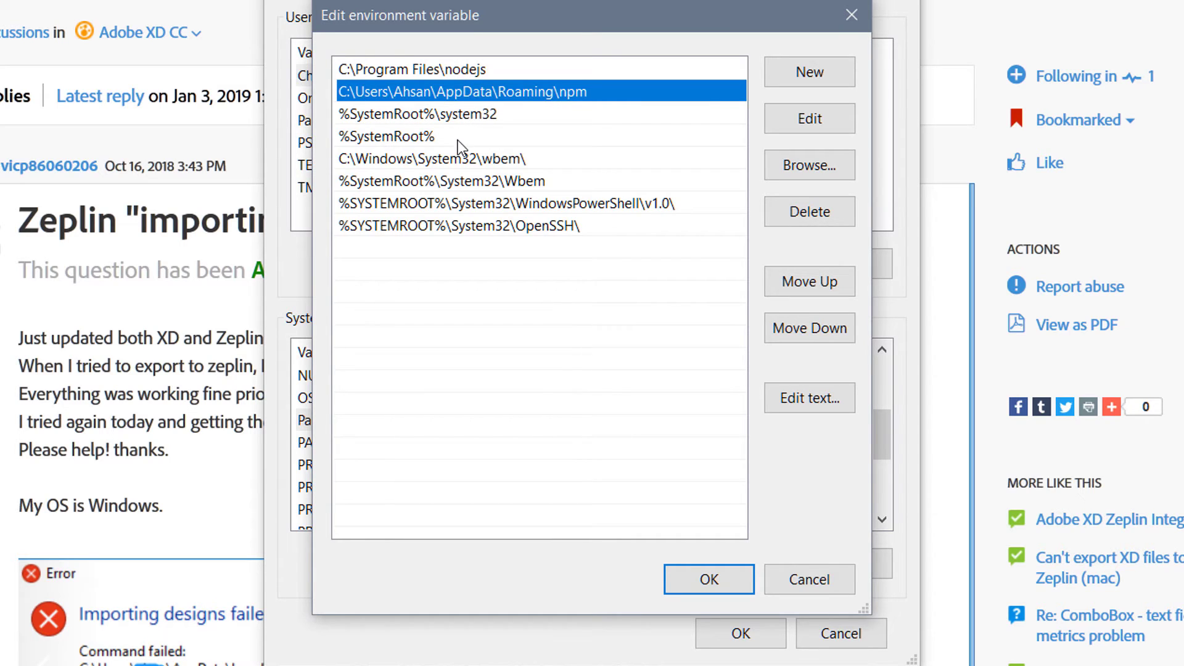
click(455, 161)
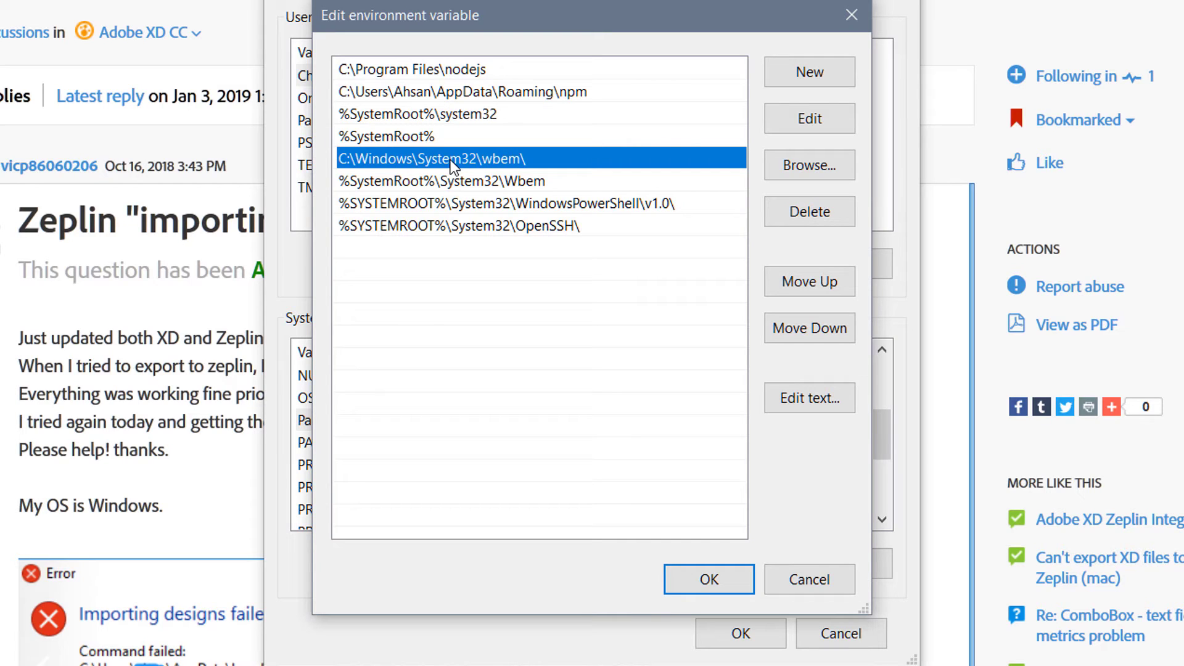
click(718, 580)
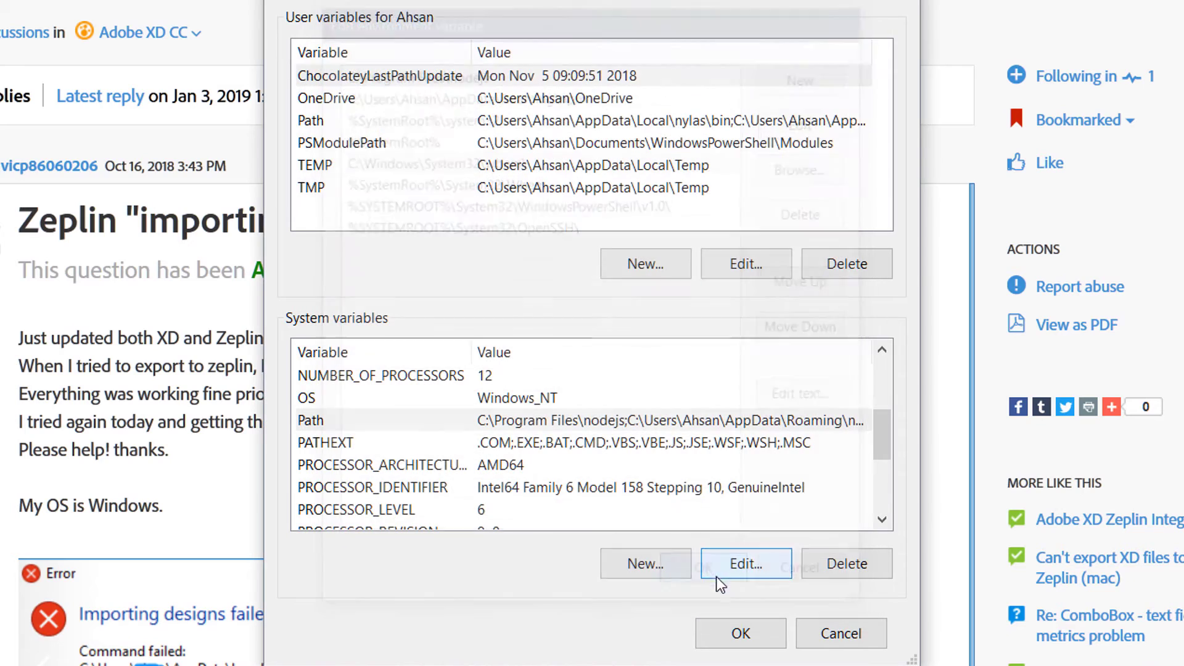
click(740, 635)
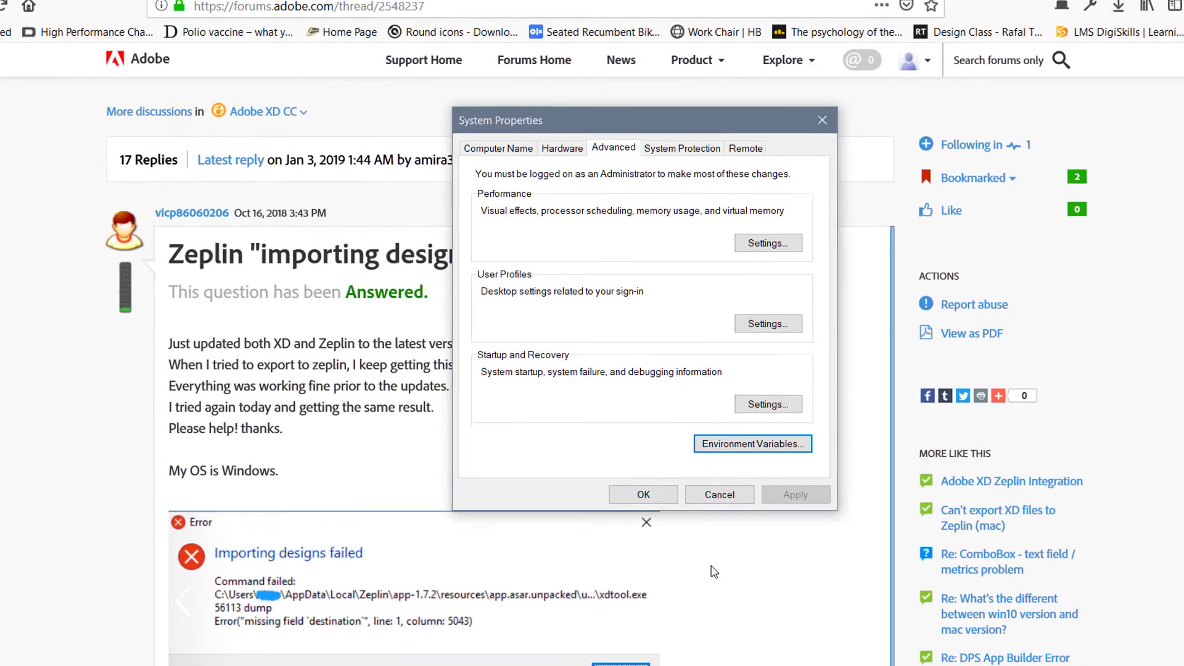
- Close the System Properties window
click(704, 492)
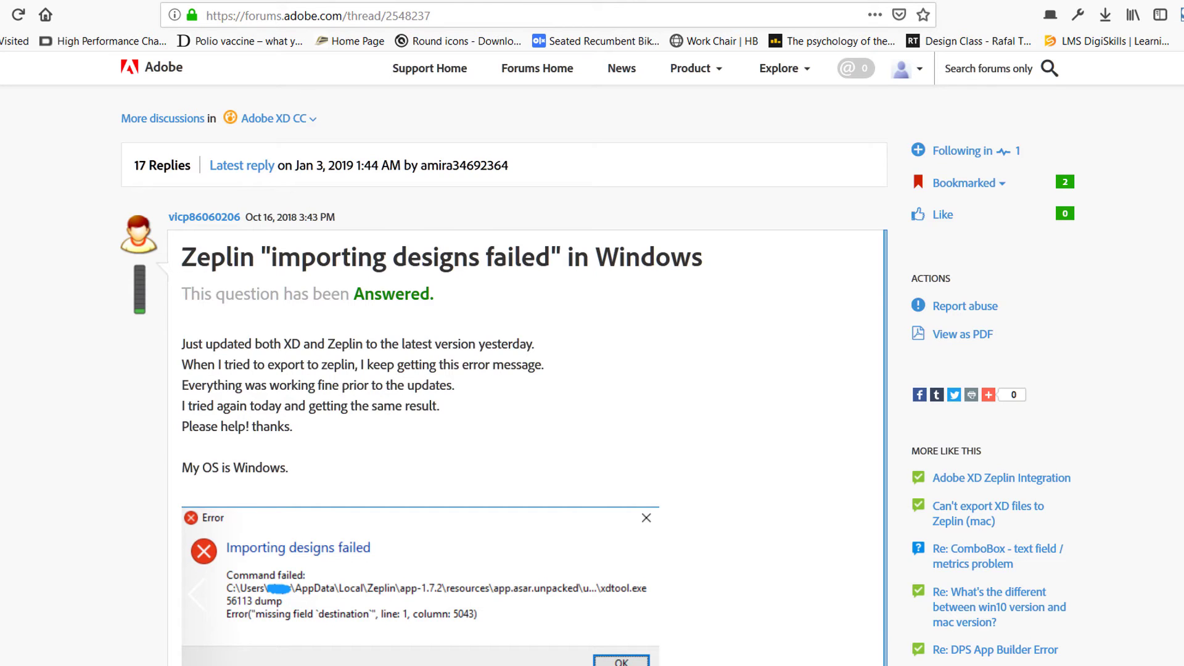
scroll(983, 273, down, 1)
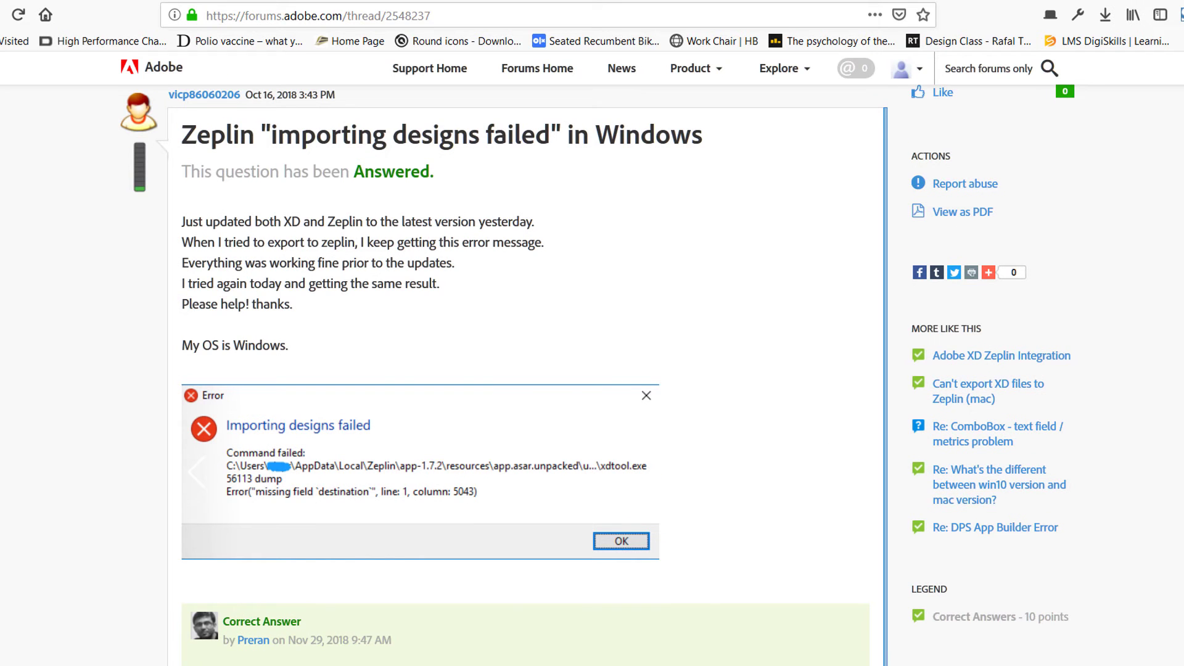
- Open Windows Settings from Action Center and go to the Apps page
click(1147, 664)
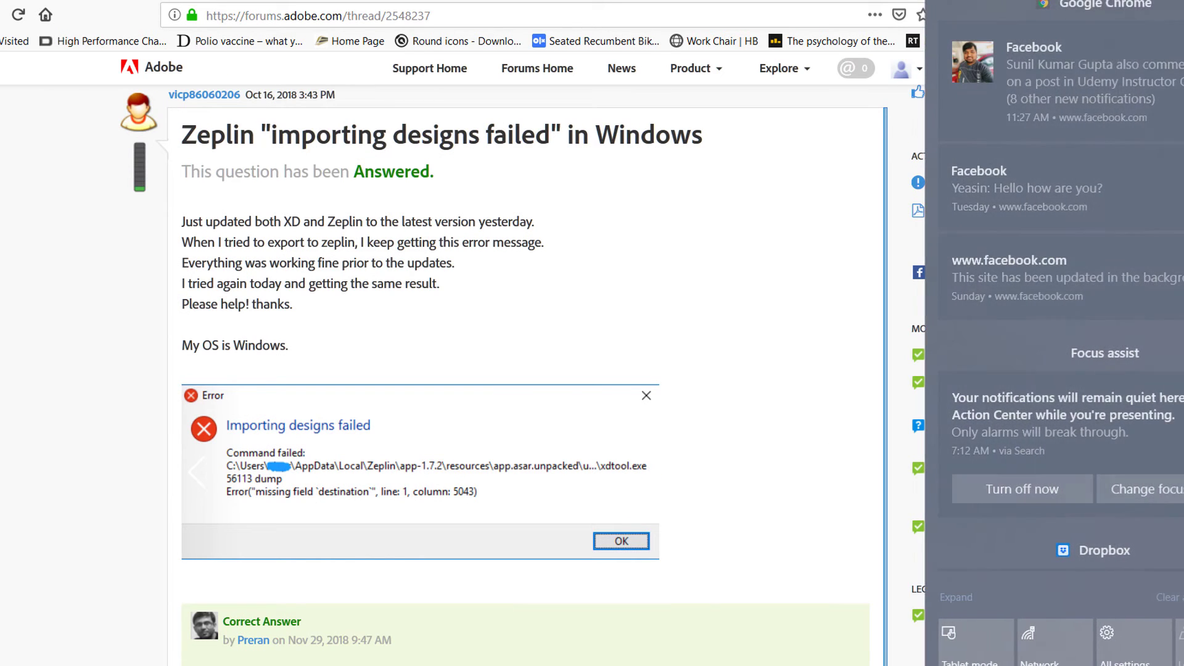
click(1132, 658)
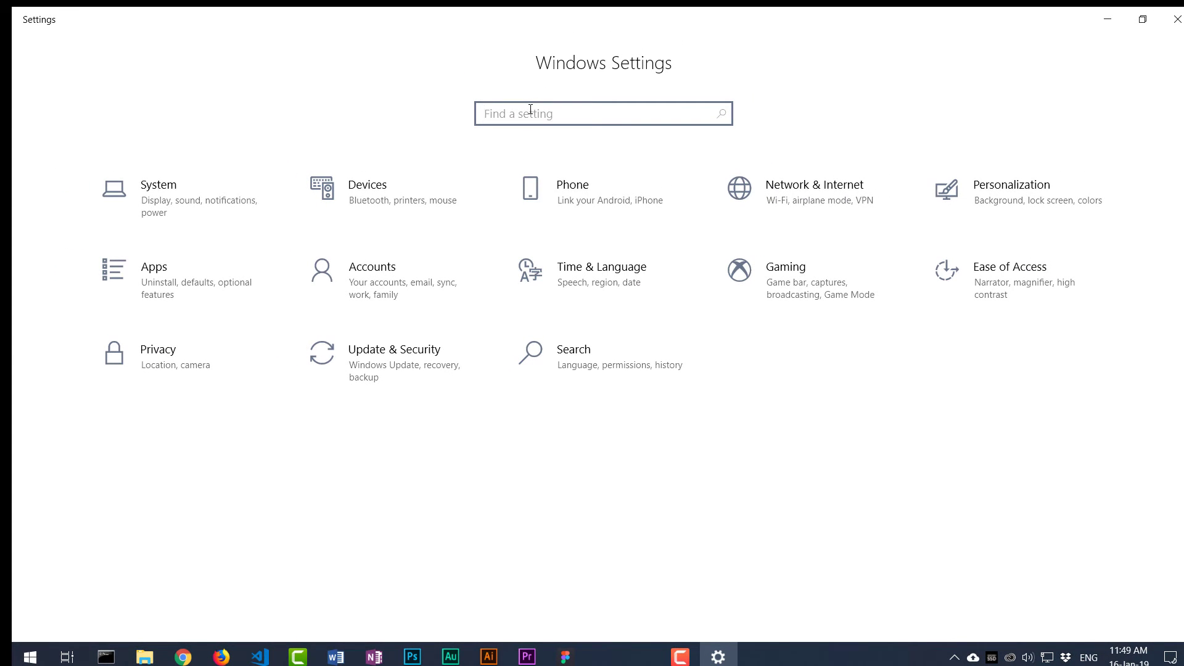
text(wi)
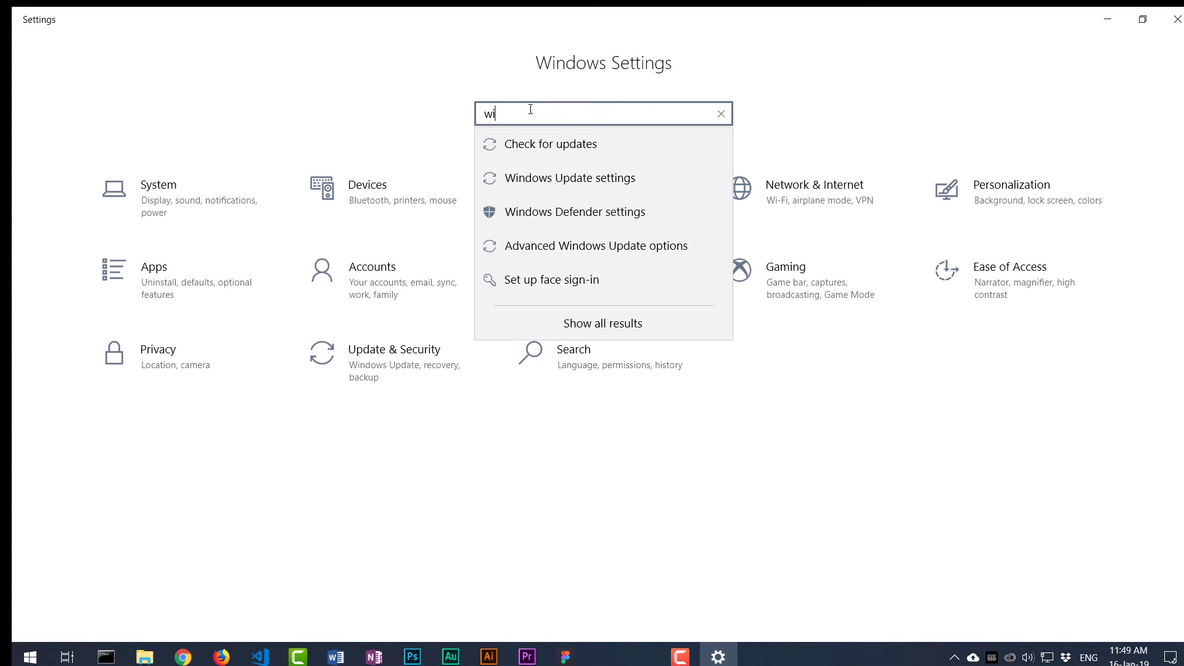
click(199, 274)
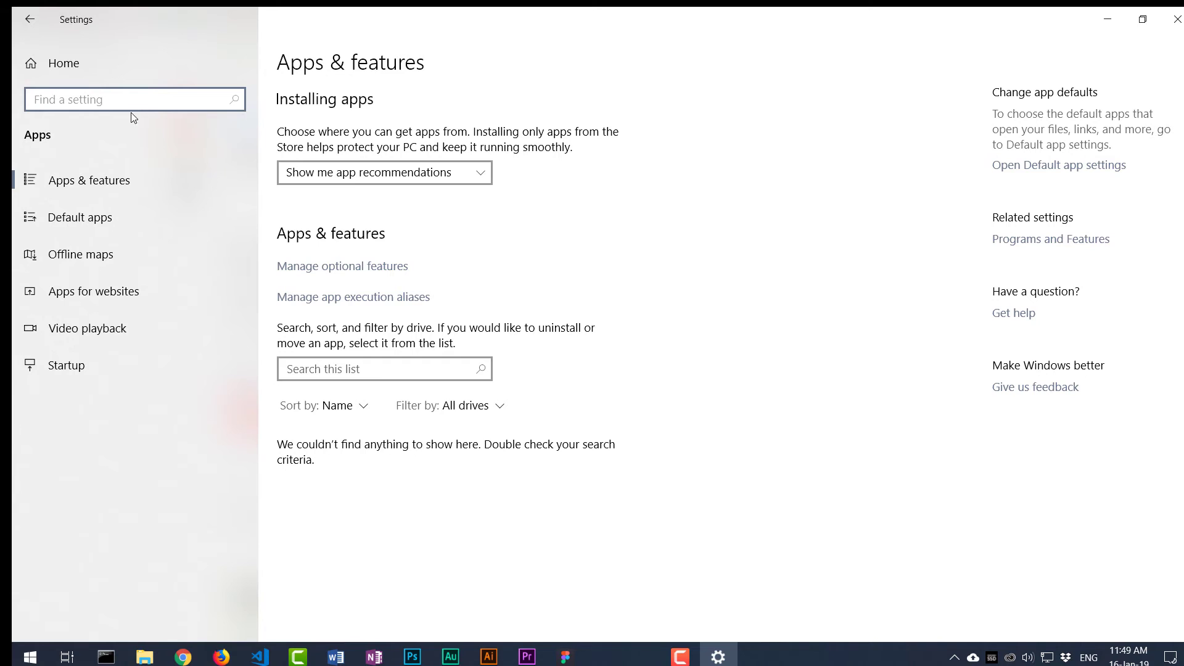
scroll(410, 217, down, 2)
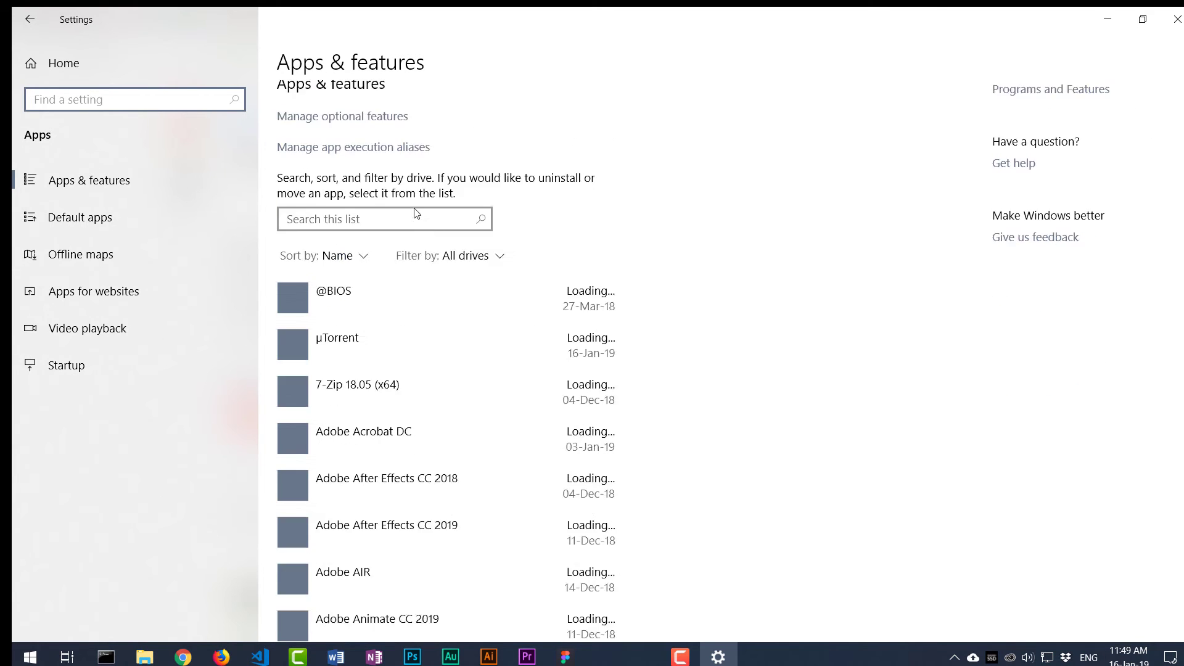
scroll(476, 370, down, 10)
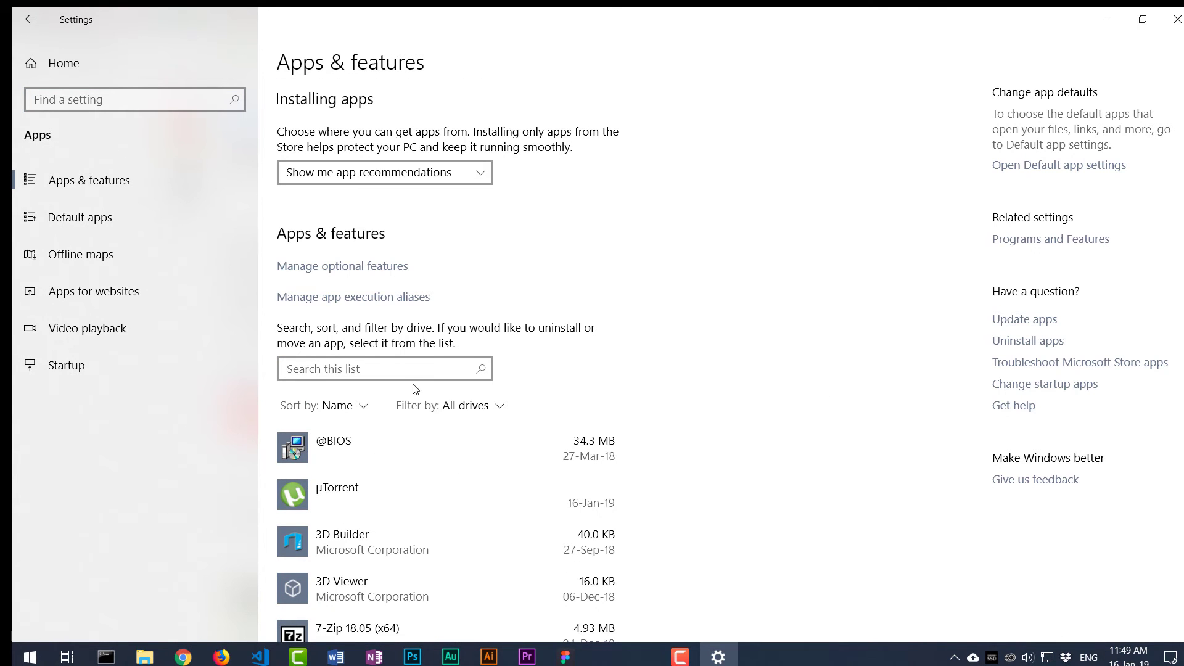
- Search installed apps for 'Adobe xd' and open Adobe XD CC's advanced options
click(377, 370)
text(Ad)
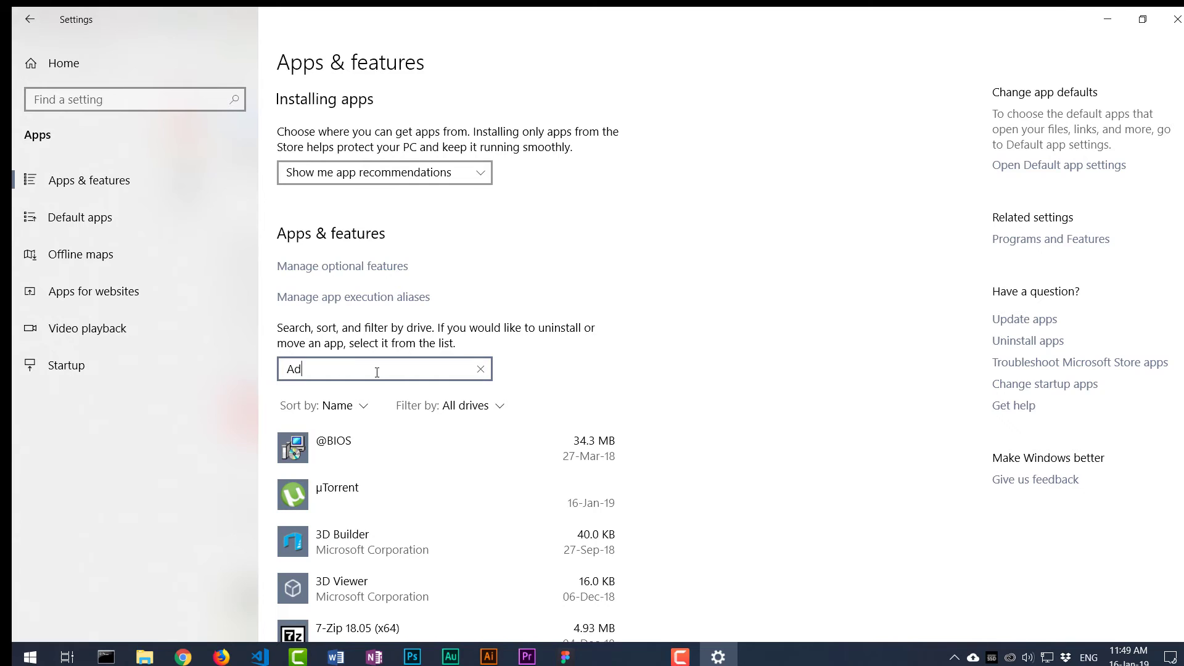
text(obe xd)
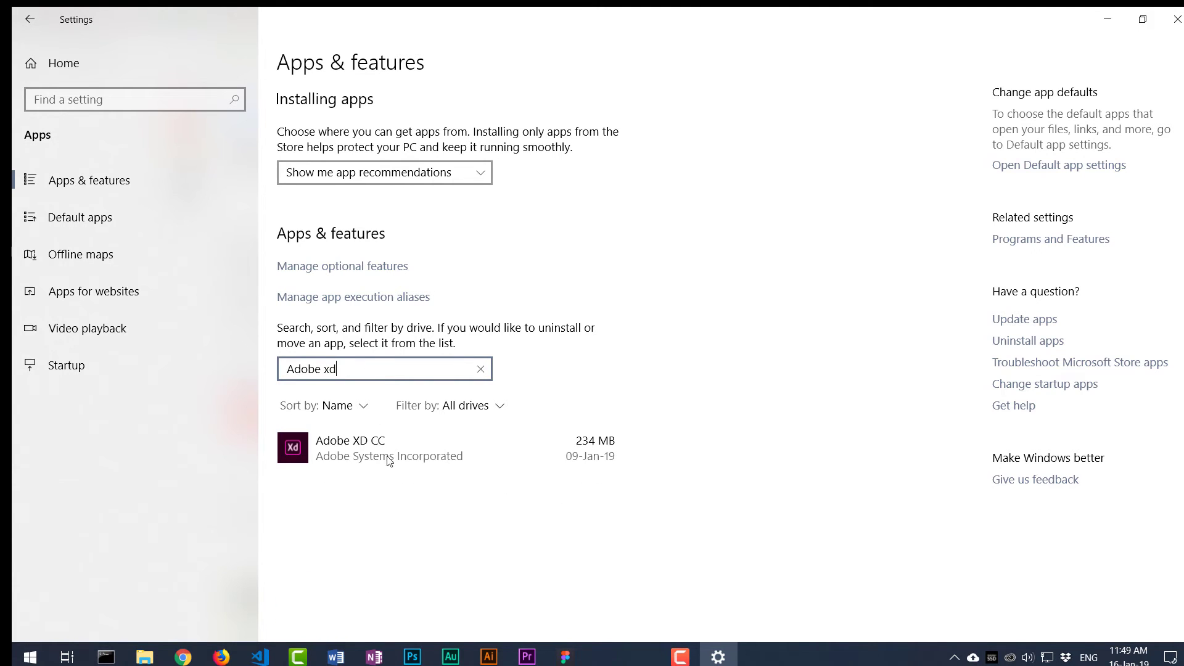
click(398, 453)
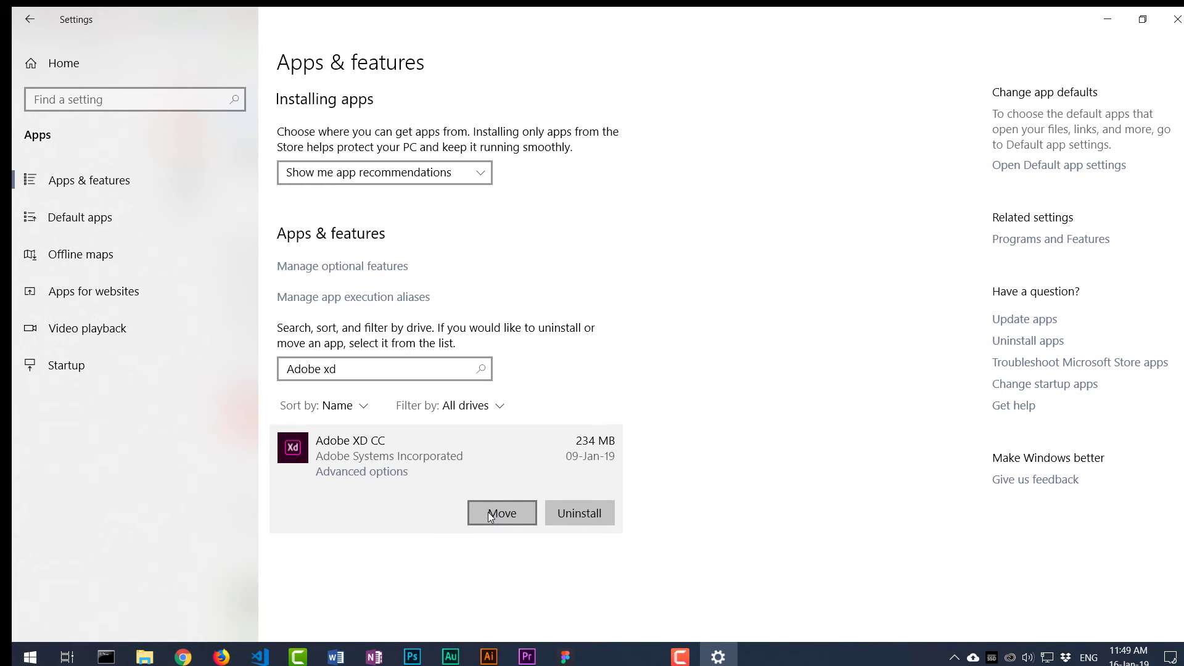
click(379, 475)
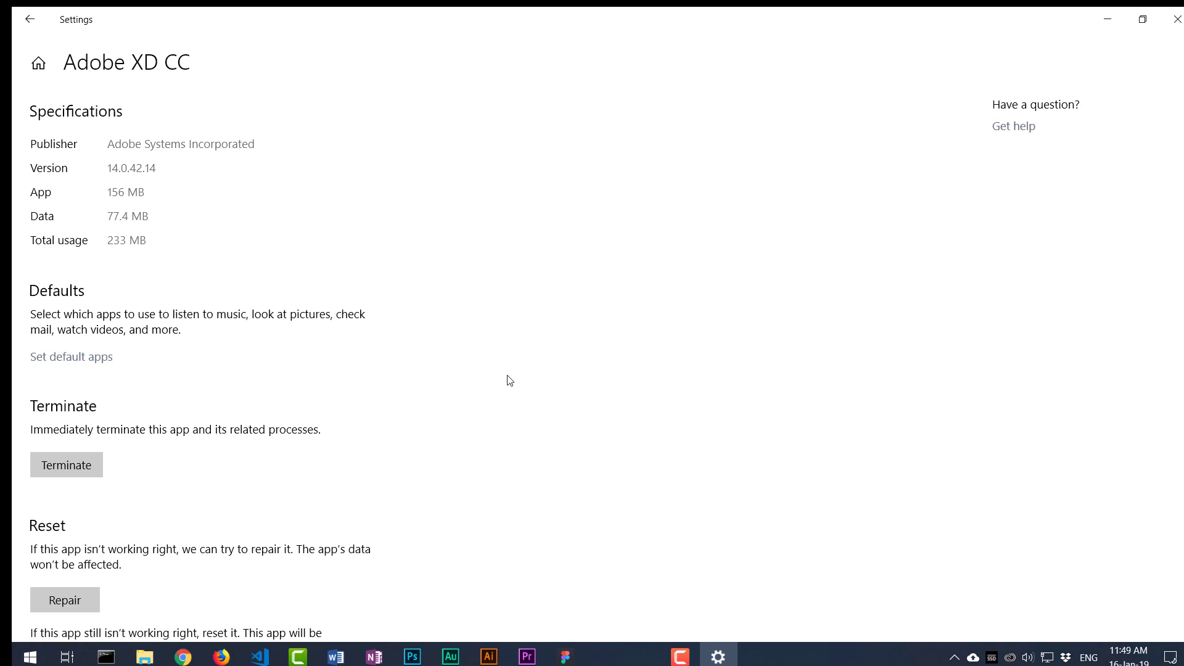
scroll(402, 439, down, 5)
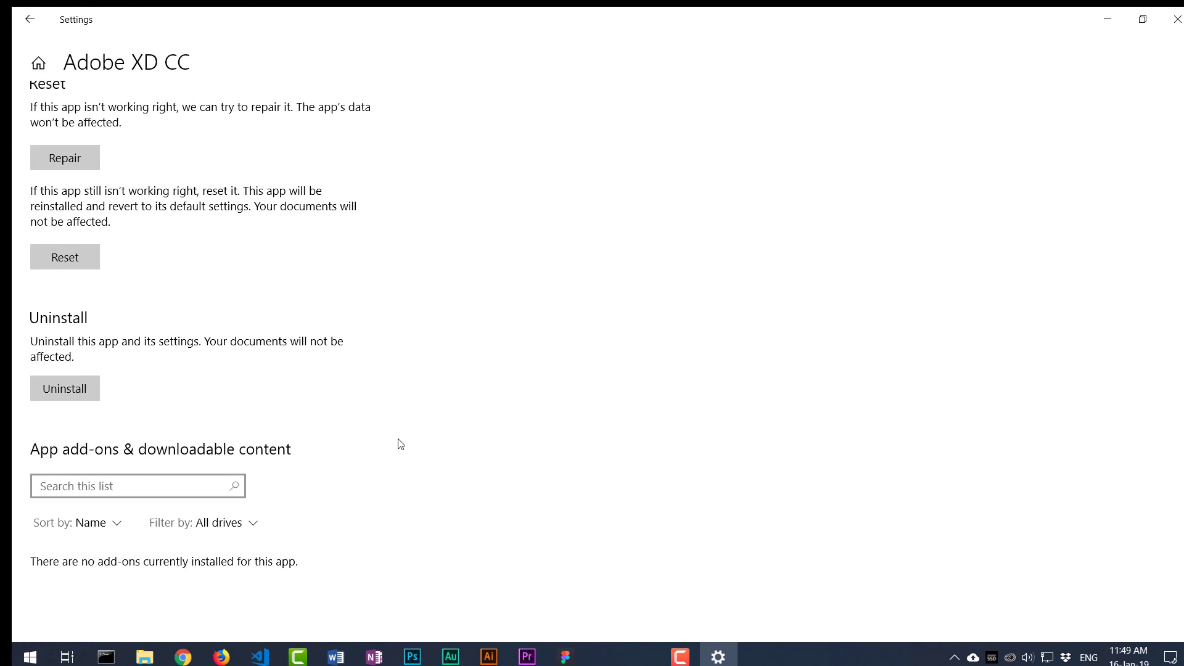
scroll(400, 444, up, 2)
scroll(400, 444, up, 2)
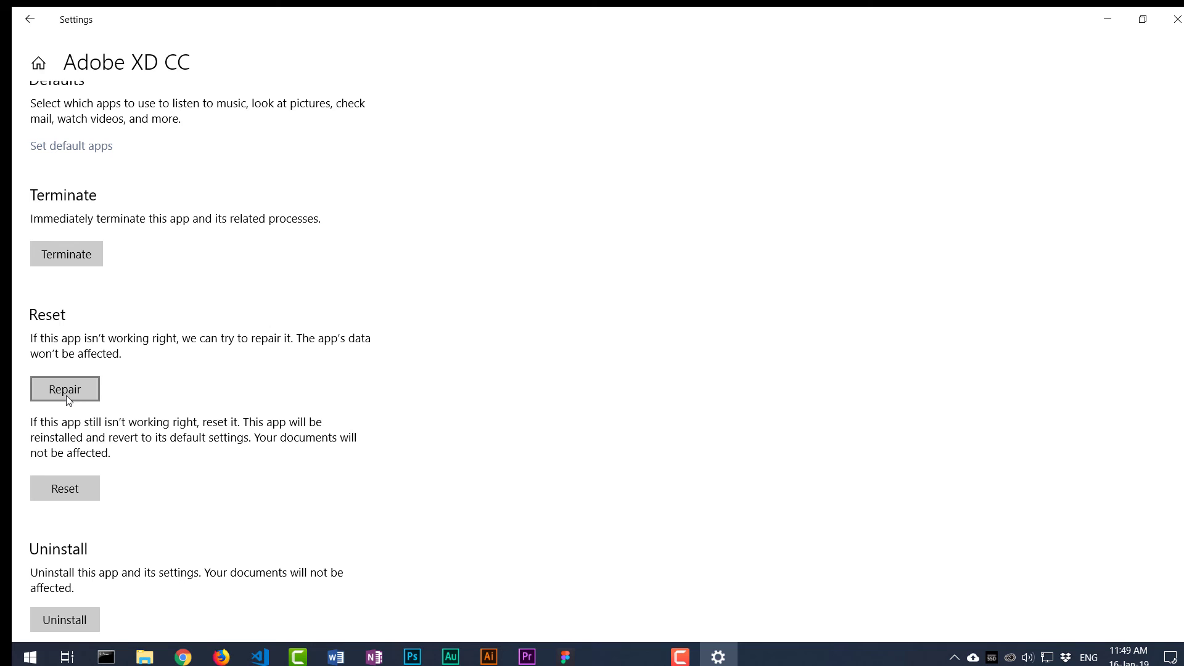
- Close the Windows Settings window
click(1176, 25)
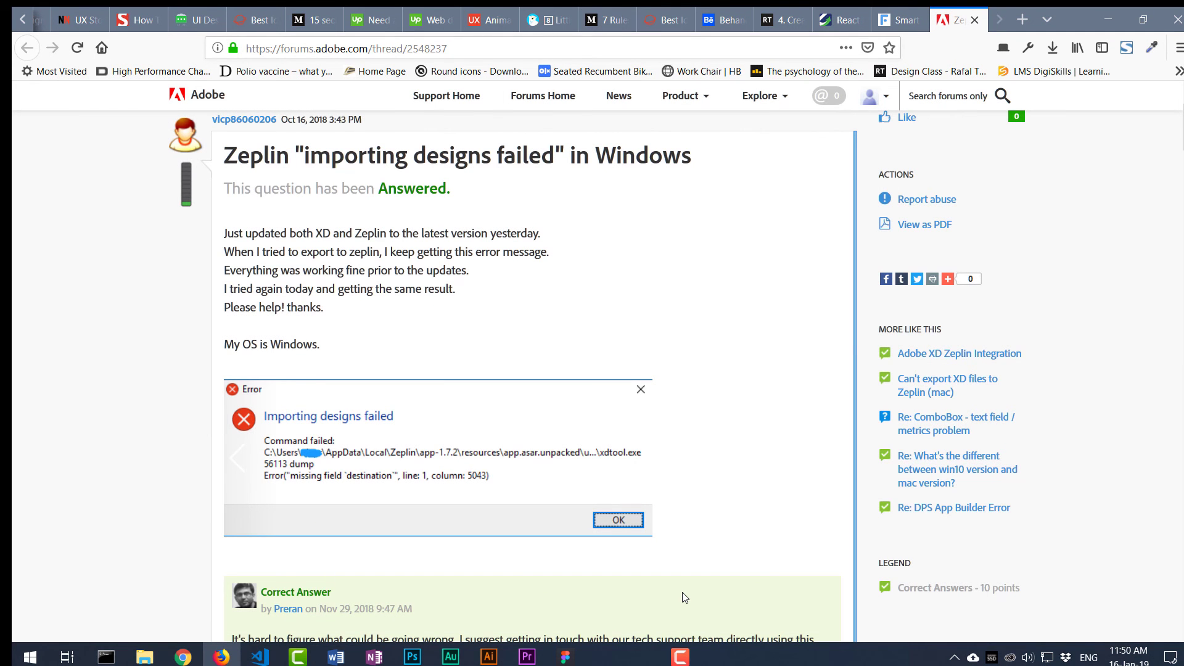